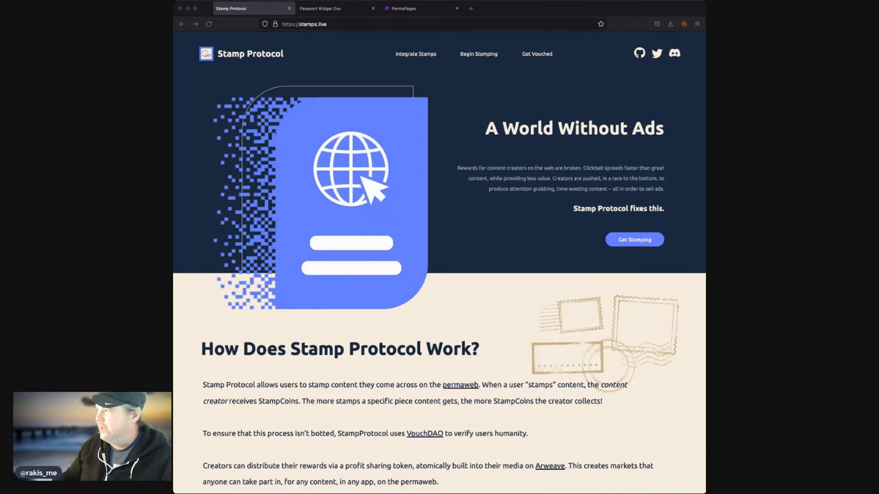
Open arweave.app in a new browser tab and generate a new Arweave wallet
left_click(471, 8)
type("arweave.app/")
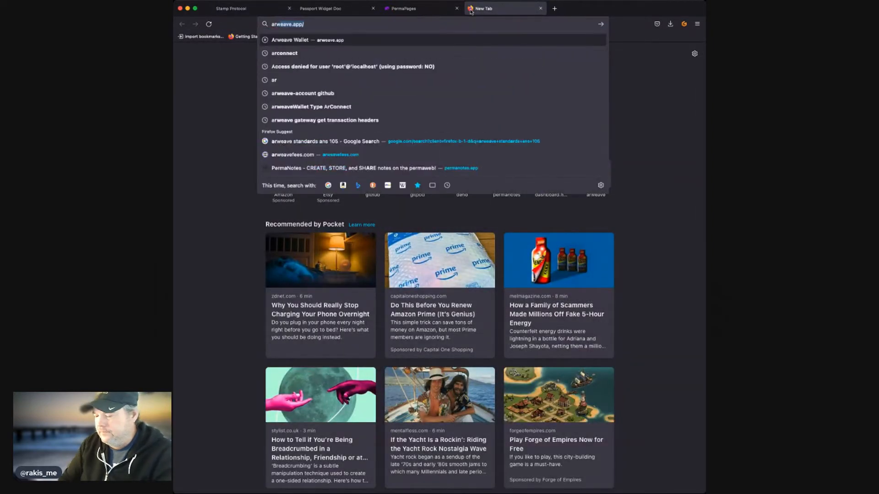
key("Return")
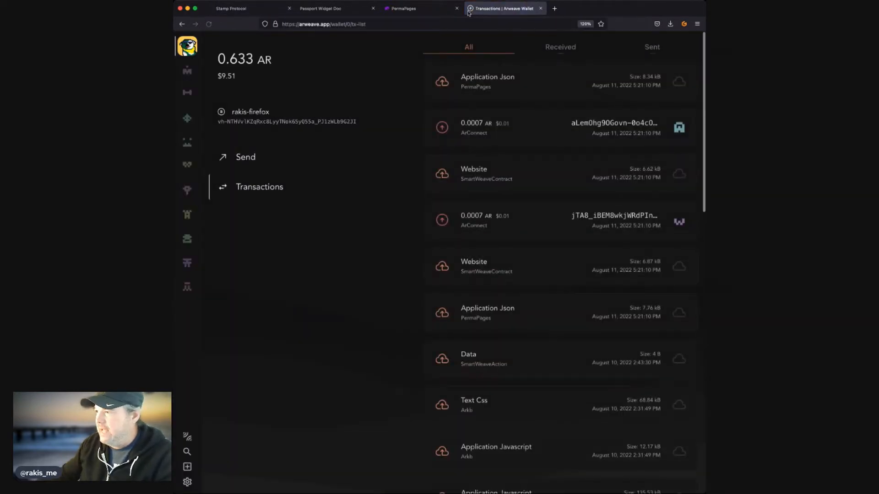
left_click(187, 467)
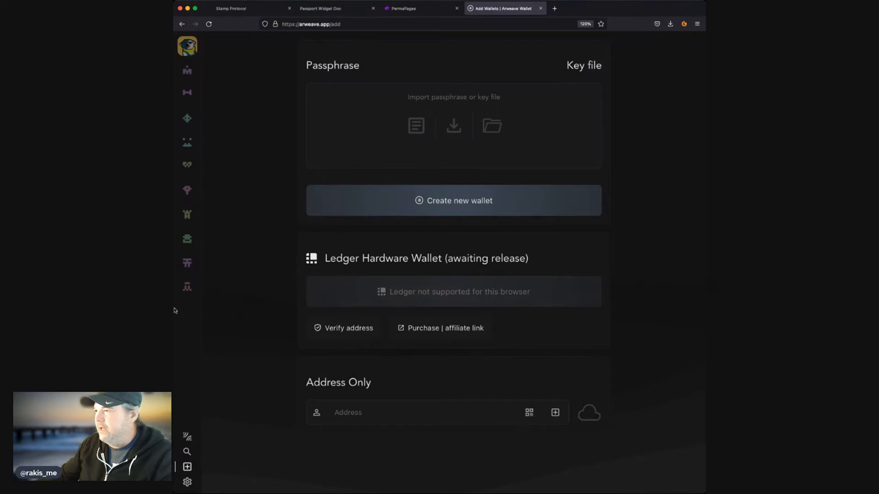
left_click(470, 204)
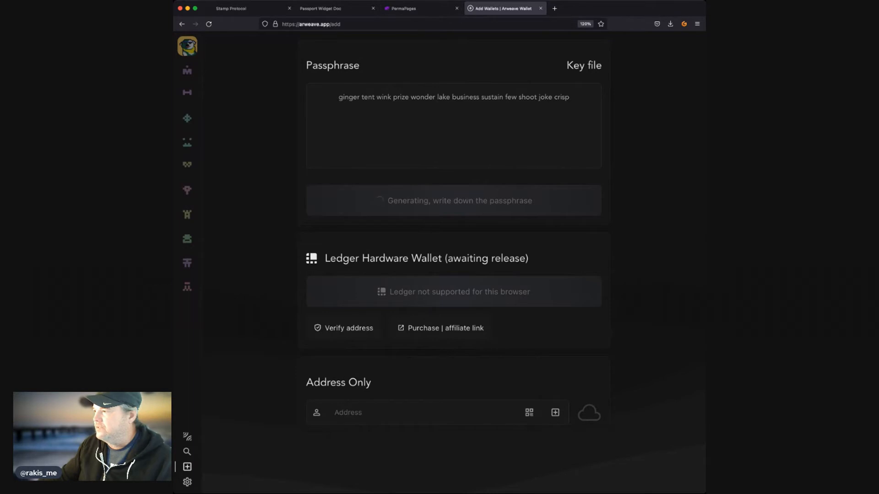
Review the How it works section on the PermaPages home page
left_click(426, 10)
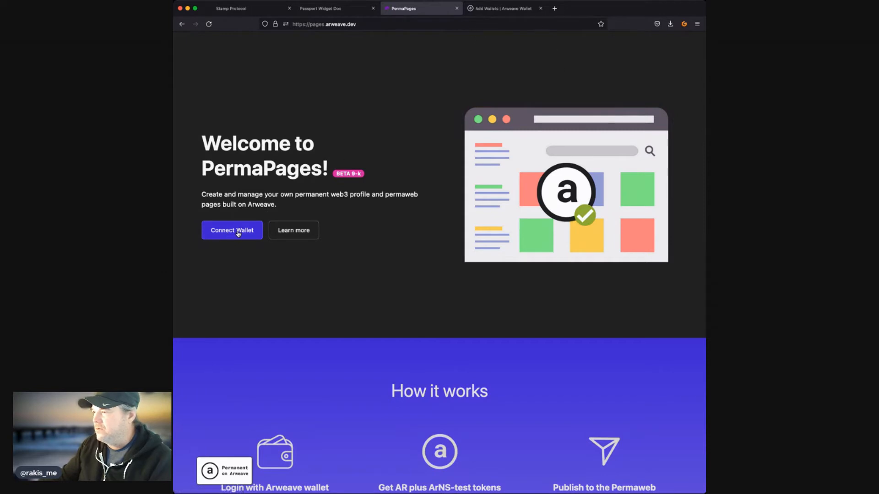
scroll(261, 316, "down", 5)
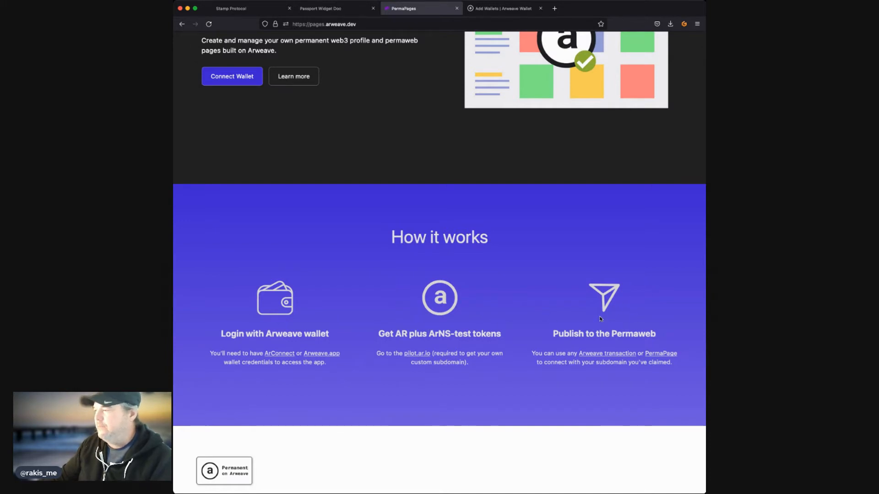
scroll(583, 330, "up", 3)
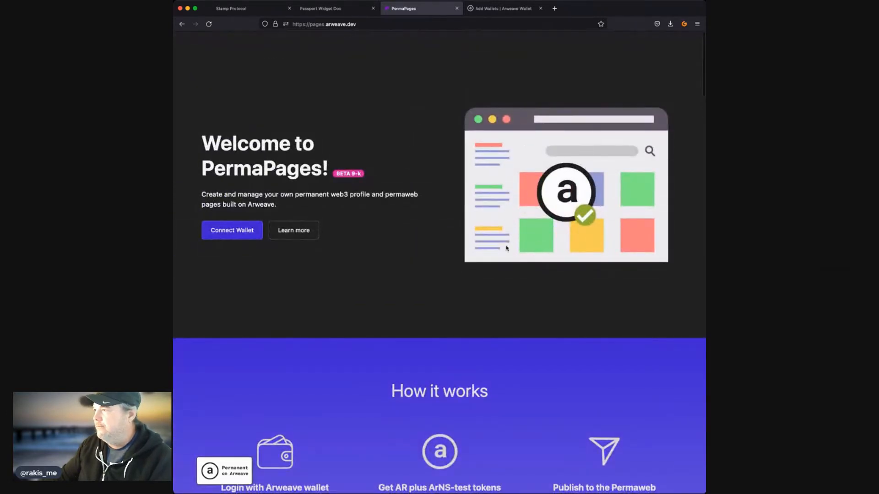
Return to the Arweave wallet site, confirm the passphrase is saved and open the newly generated wallet
left_click(506, 9)
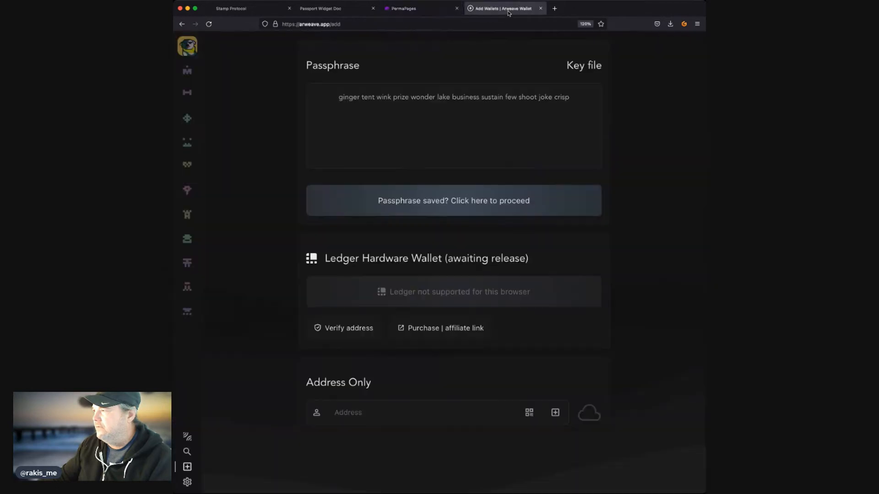
left_click(436, 204)
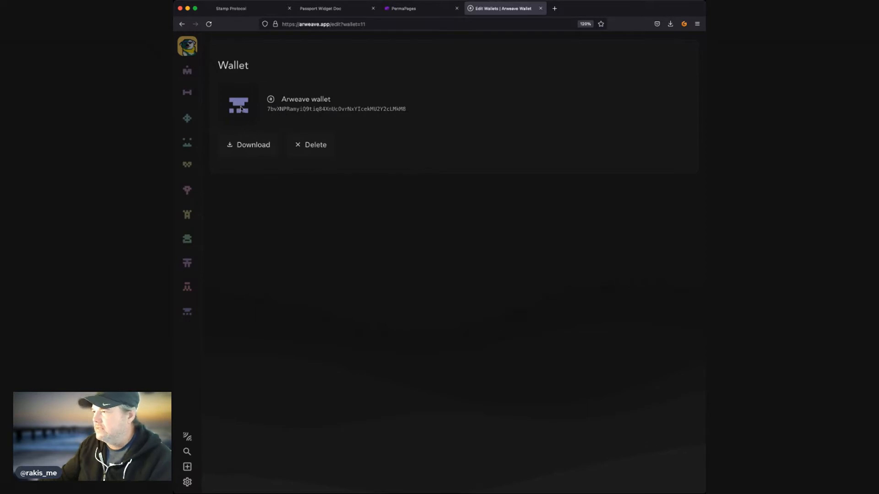
left_click(188, 312)
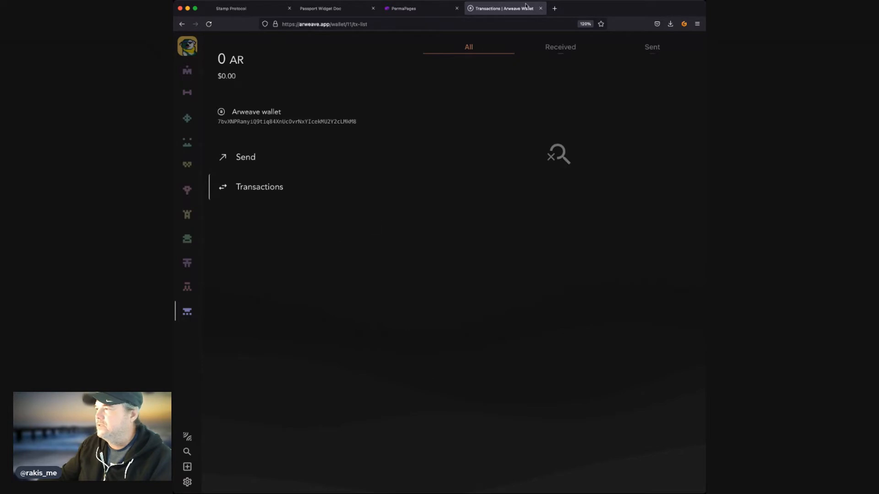
Switch to PermaPages and connect the wallet through ArWeave App
left_click(414, 14)
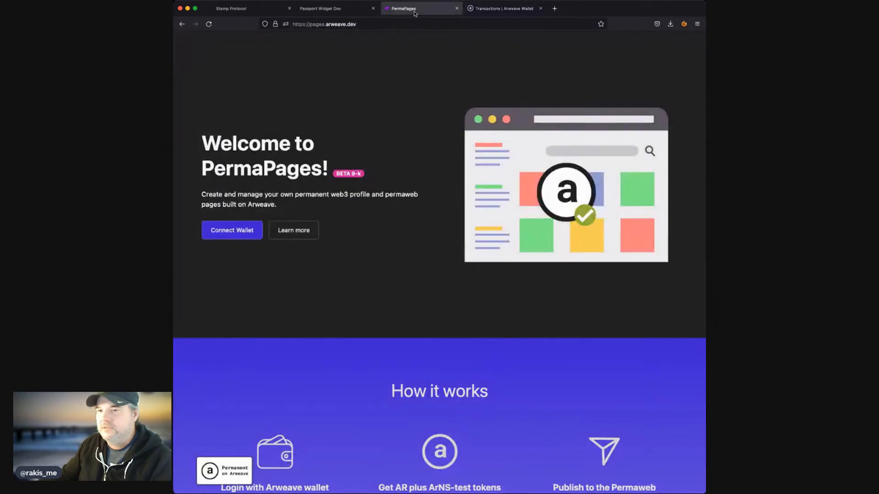
left_click(234, 234)
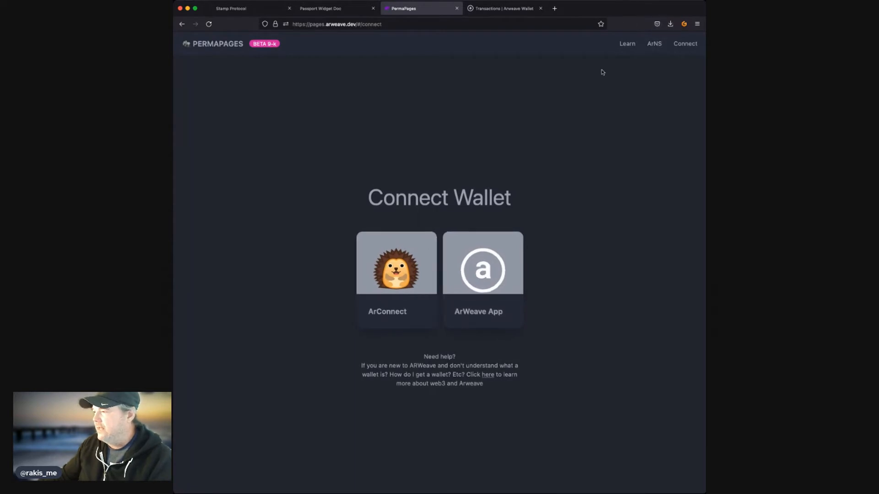
left_click(483, 281)
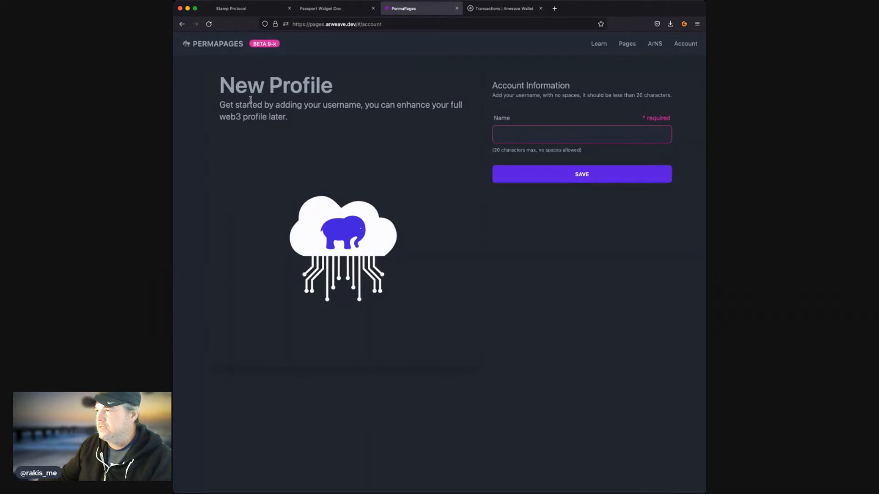
Save a new profile named tester and accept its transaction for signing and upload
left_click(506, 128)
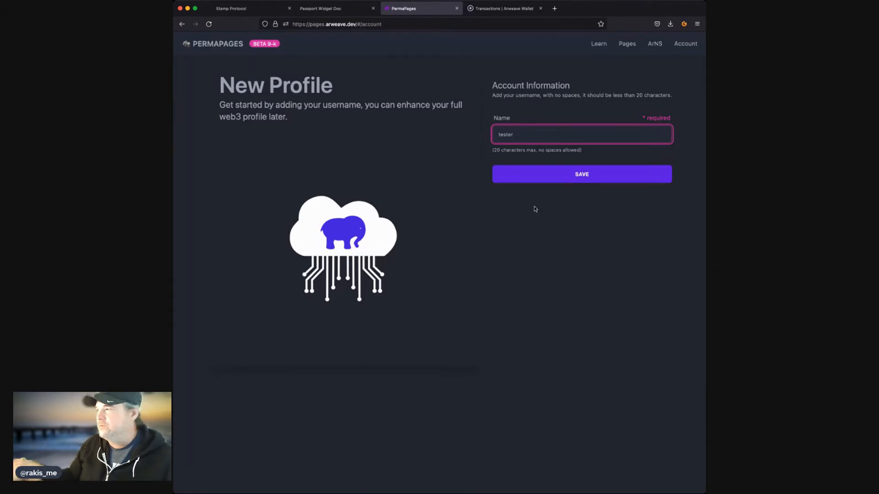
left_click(575, 176)
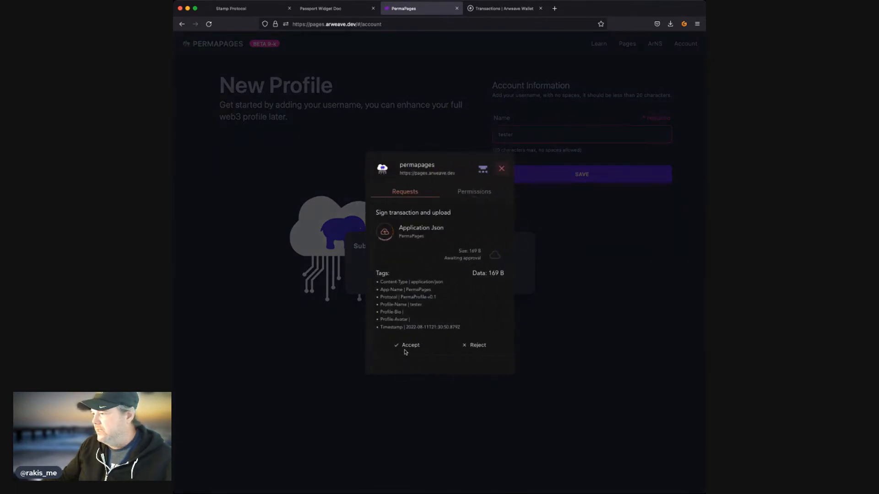
left_click(406, 347)
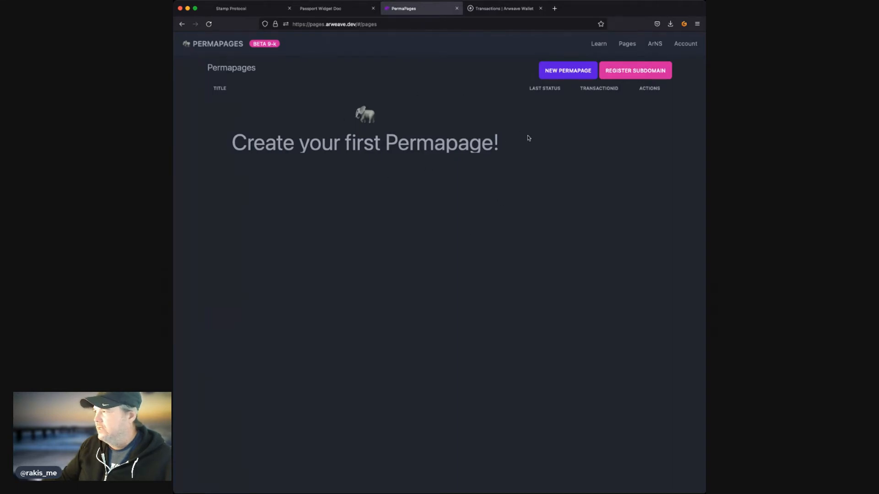
Start creating a new permapage
left_click(564, 73)
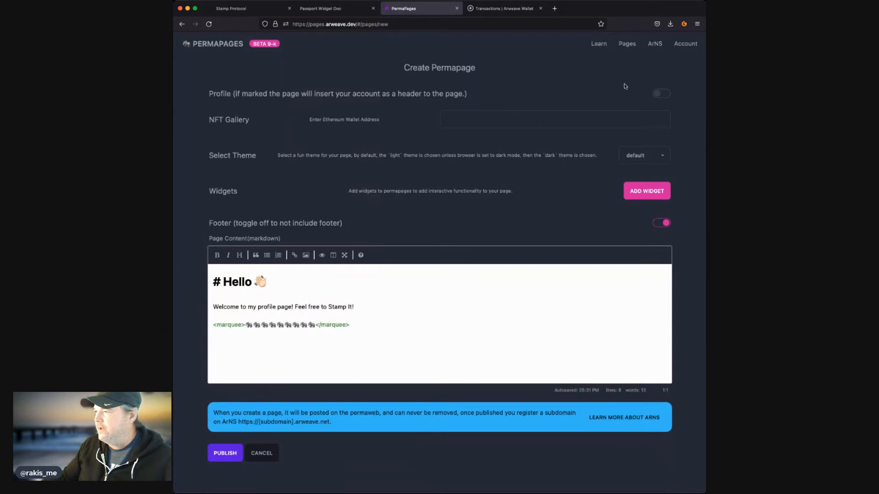
left_click(659, 93)
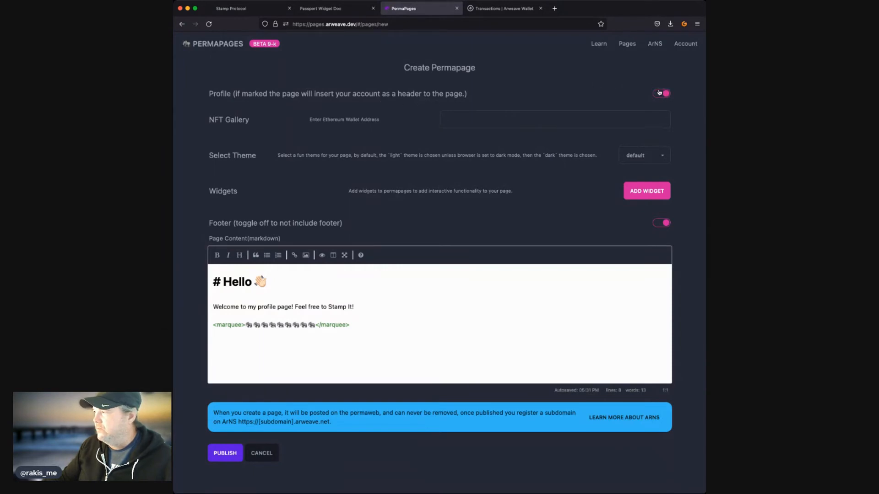
left_click(659, 93)
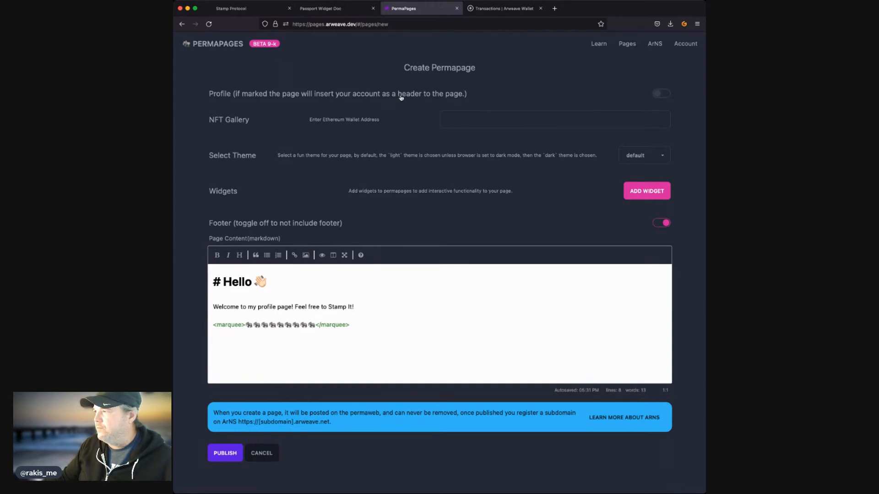
left_click(662, 95)
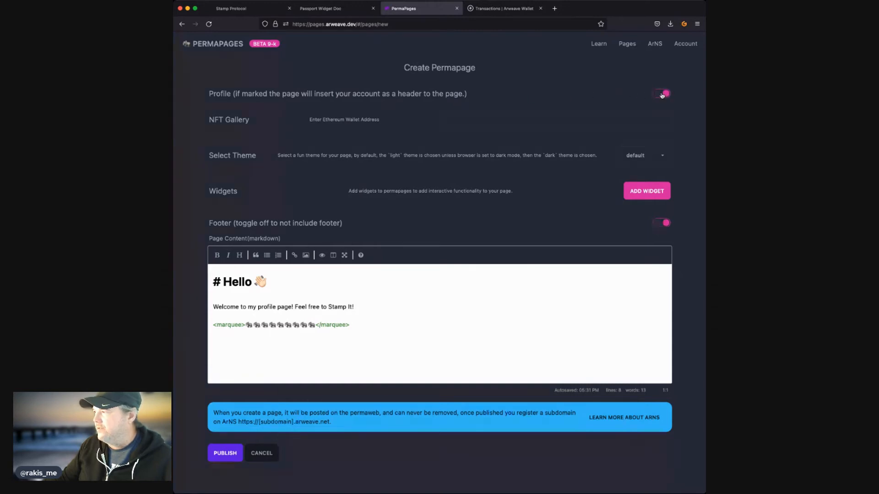
left_click(662, 95)
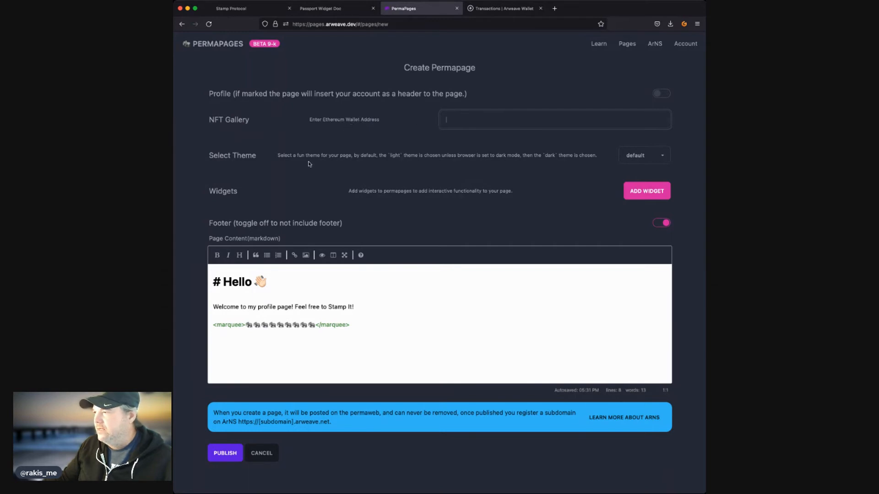
left_click(632, 157)
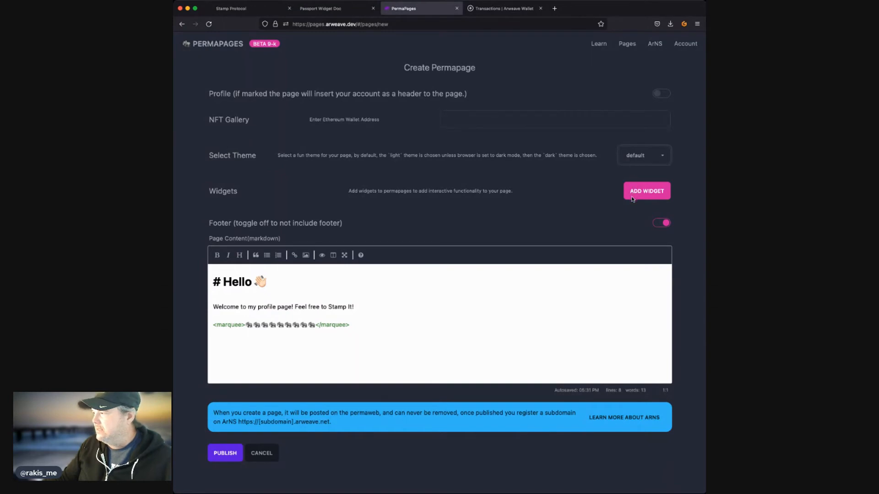
key("n")
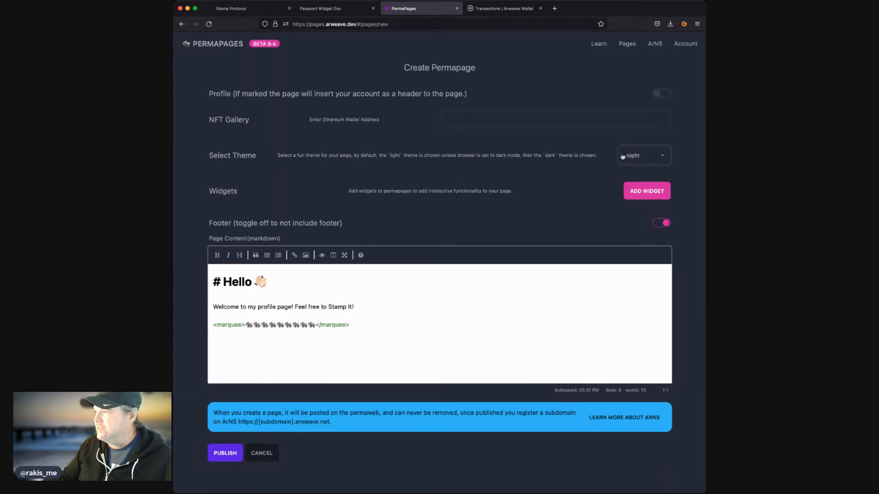
left_click(635, 107)
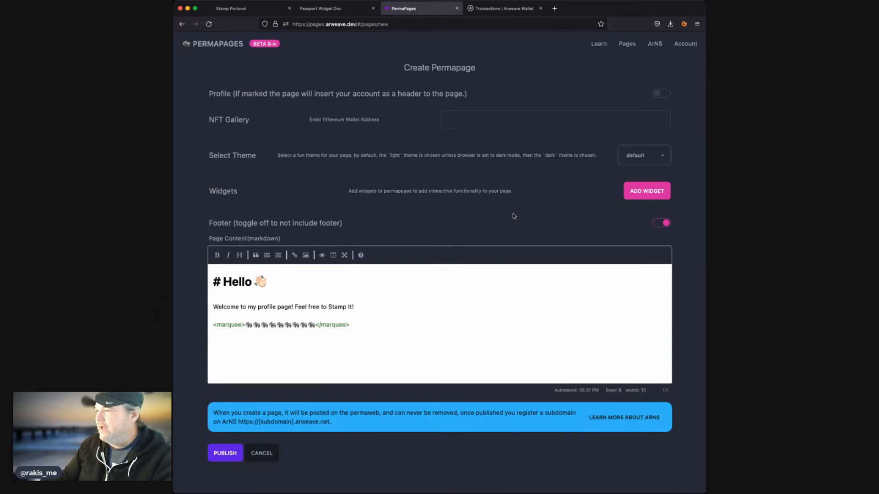
Add the passport 0.0.7 widget to the page and close the widget list
left_click(649, 196)
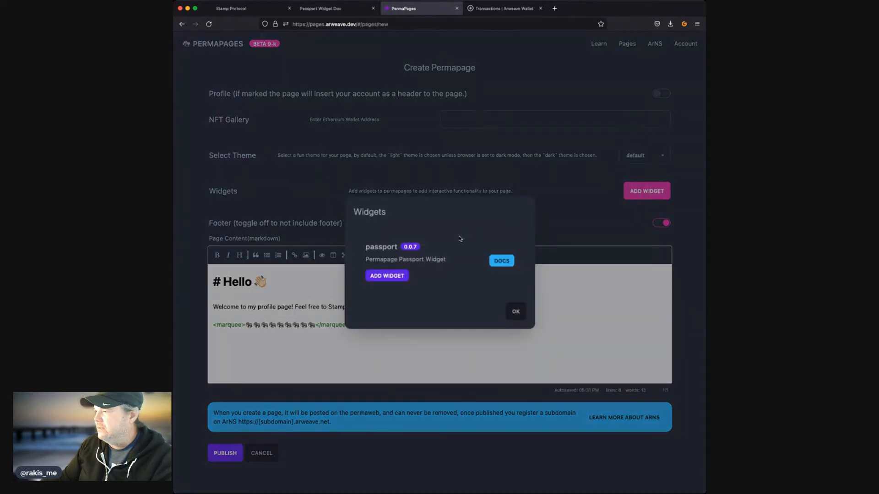
left_click(387, 277)
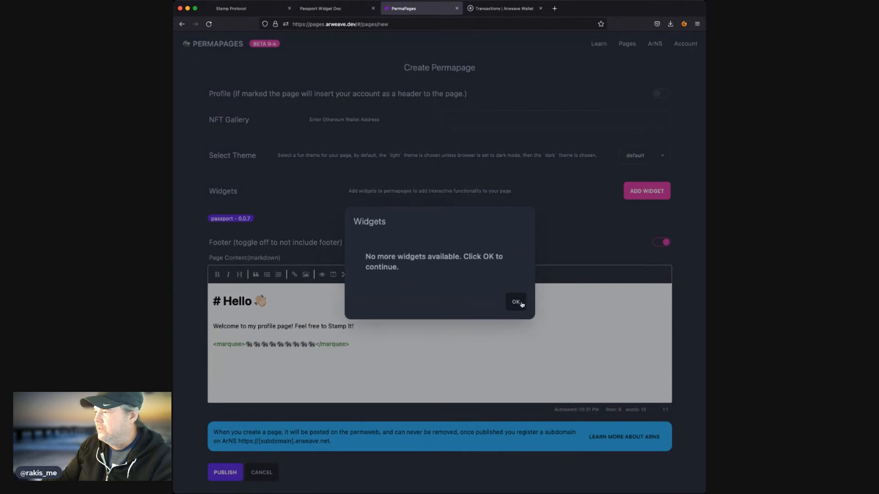
left_click(516, 302)
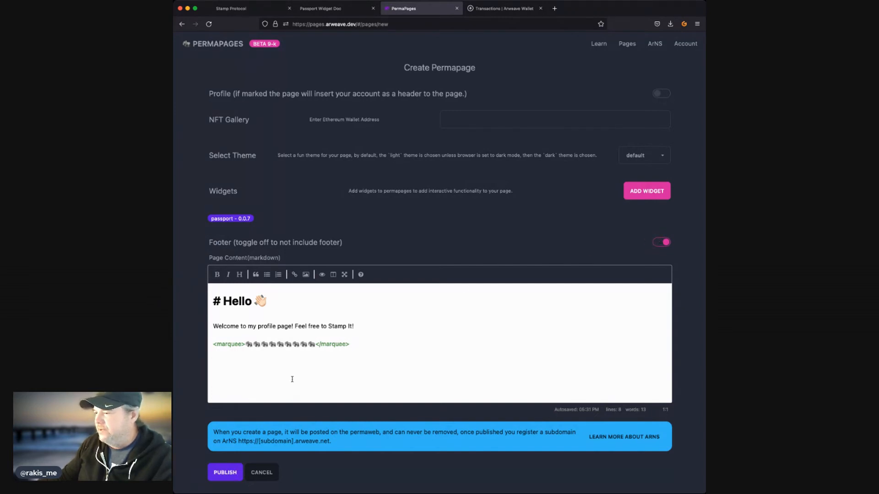
Begin publishing the page and enter "testers welcome pg" as its title
left_click(226, 472)
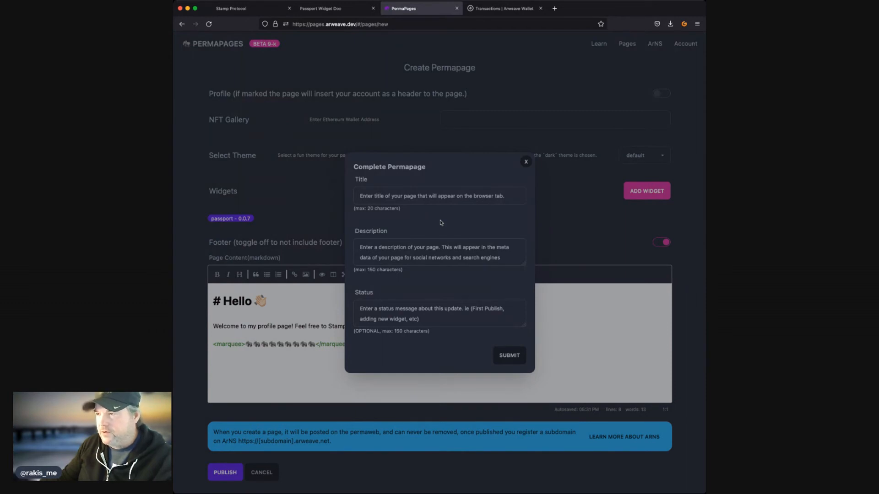
left_click(422, 199)
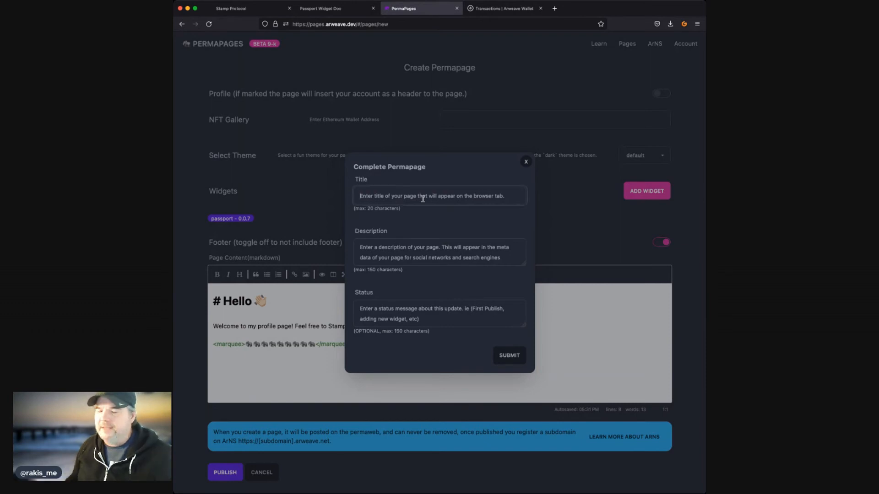
type("tes")
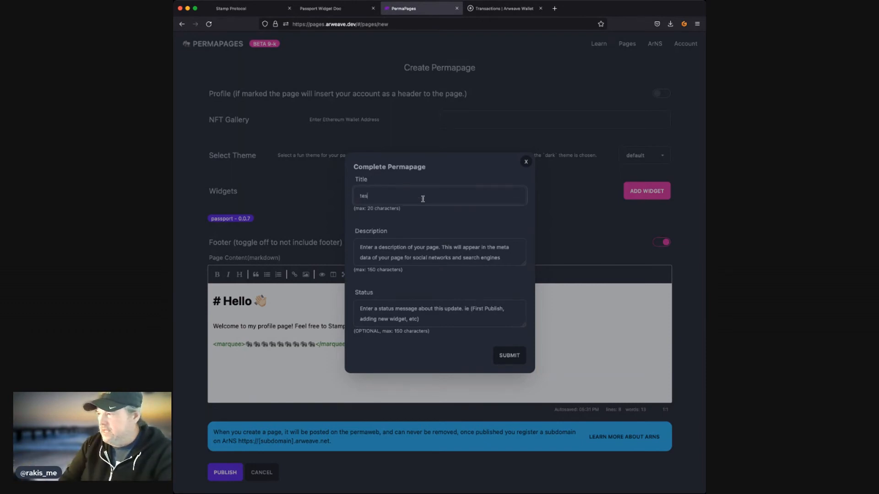
type("tss")
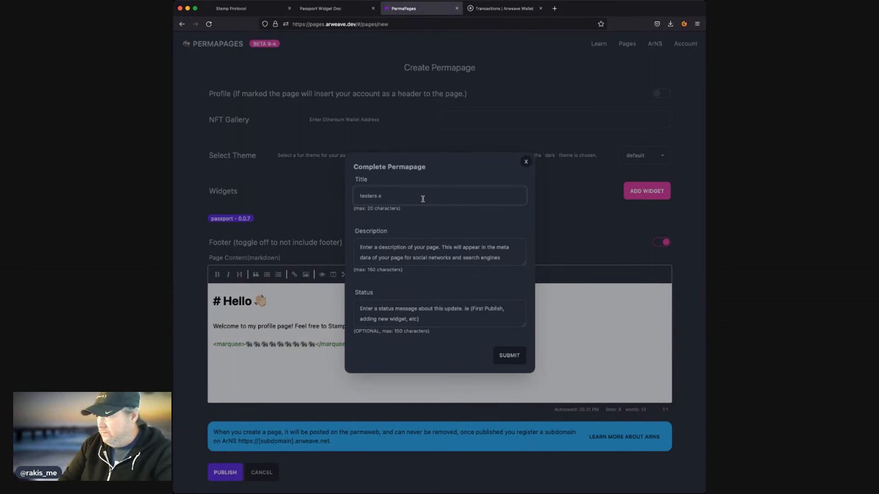
type(" welcome")
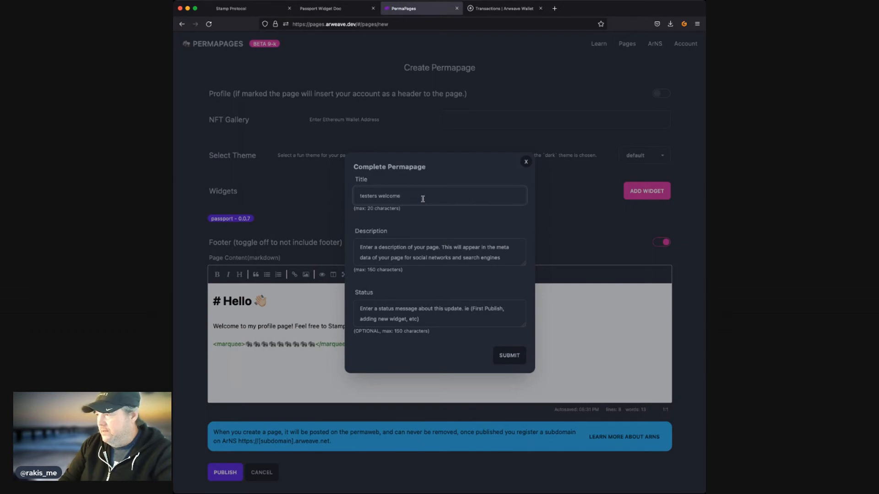
type(" pg")
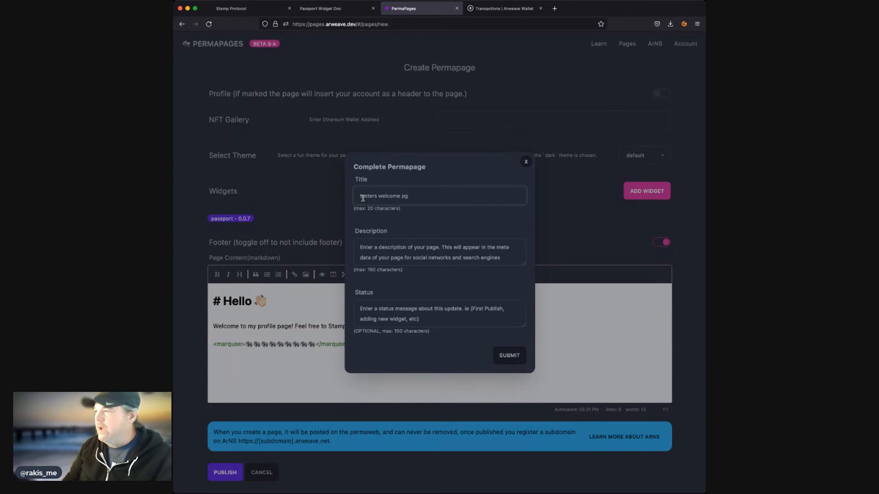
Enter "Testers welcome page to the permaweb!" as the page's description
left_click(368, 252)
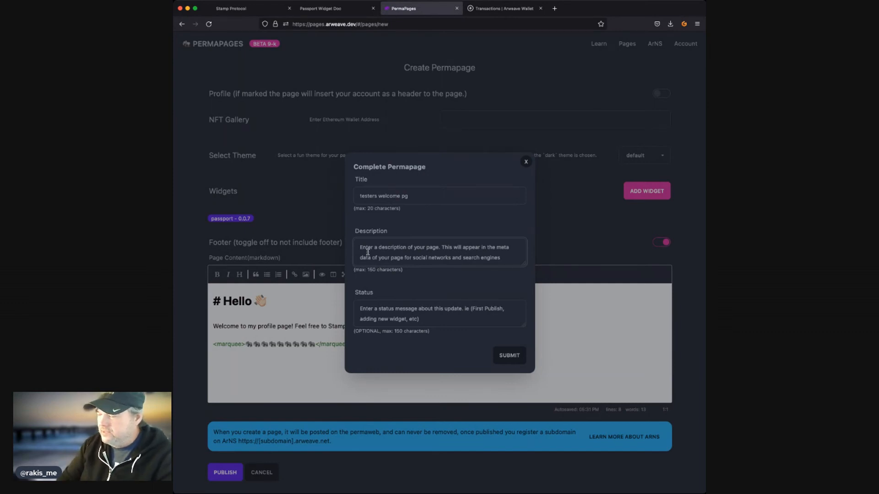
type("Testers")
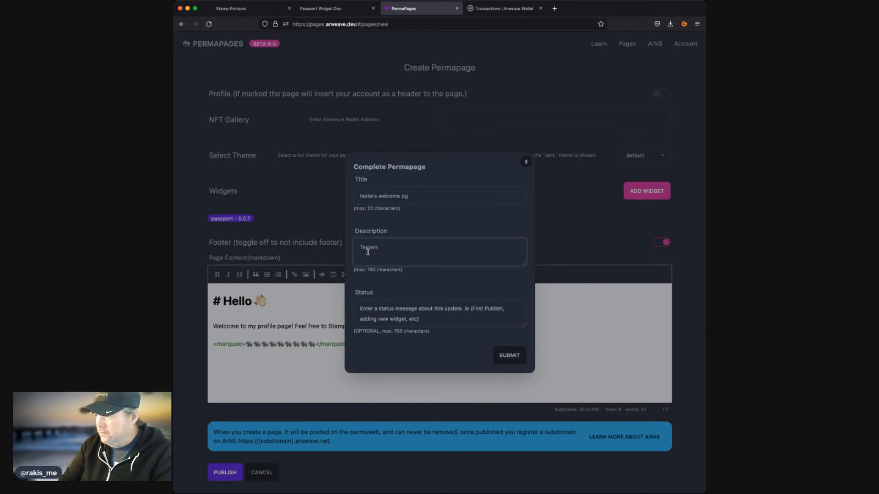
type(" welcome p")
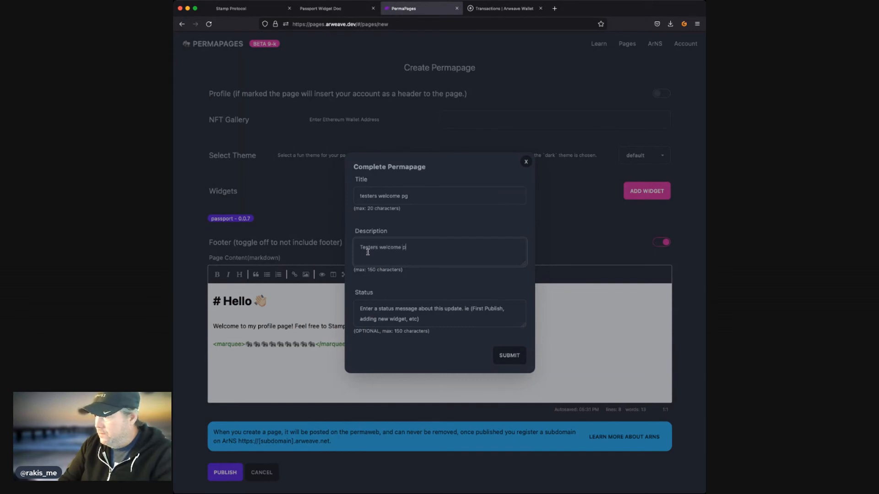
type("age to the permapa")
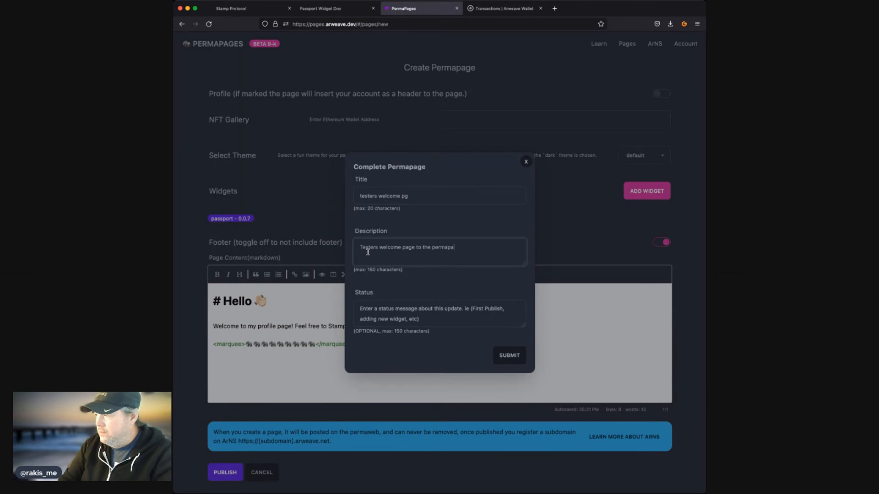
key("BackSpace")
key("BackSpace")
type("web!")
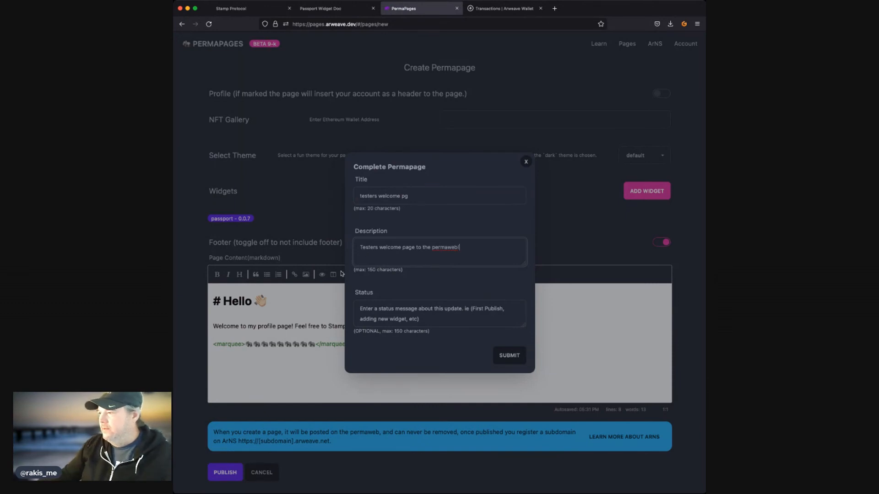
Enter "v0" as the status message for this page update
left_click(395, 317)
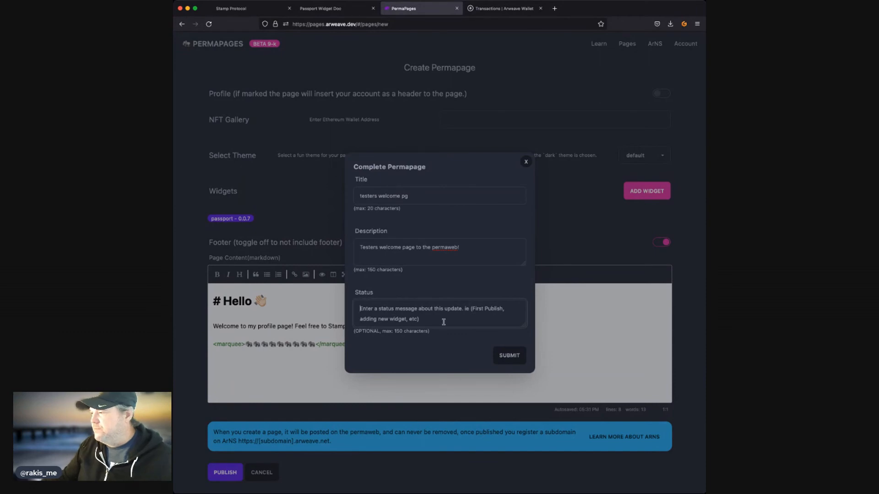
type("v0")
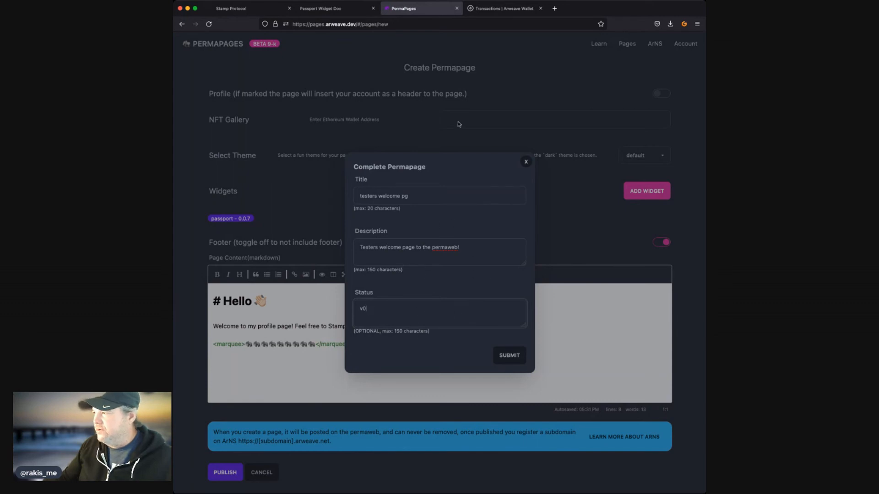
left_click_drag(425, 198, 328, 201)
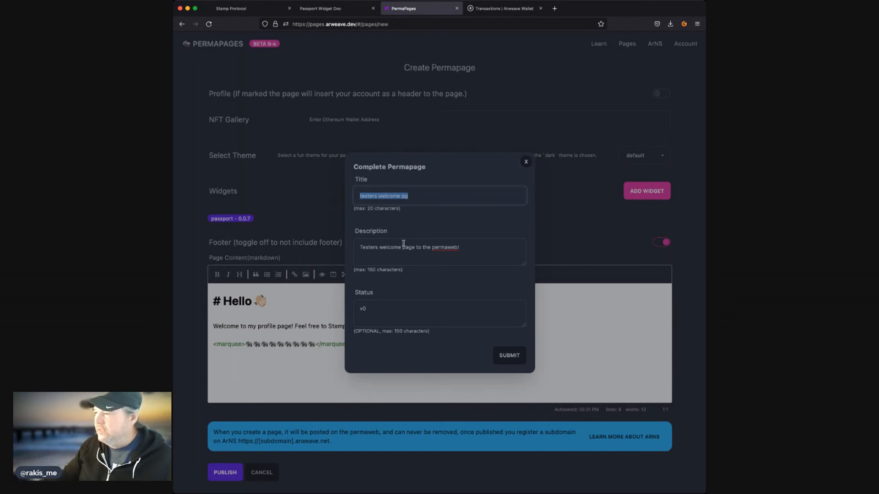
left_click(380, 312)
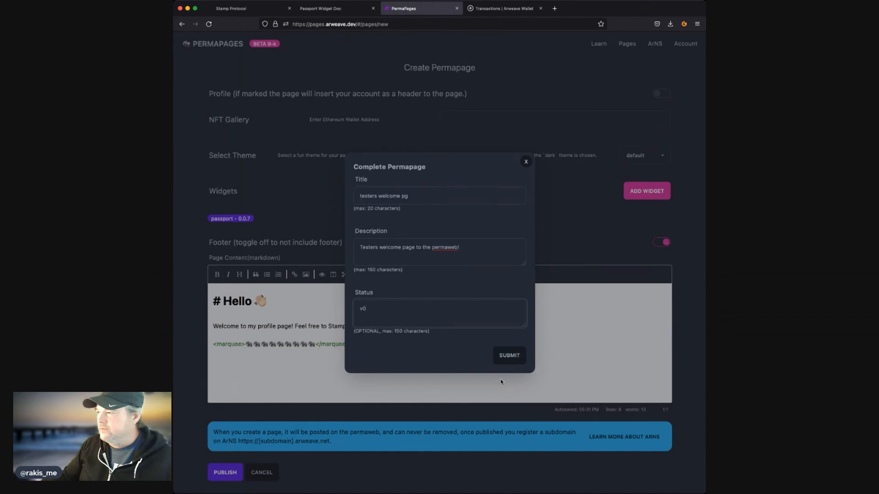
Submit the page for publishing and accept both the website and the application JSON transactions for signing and upload
left_click(507, 356)
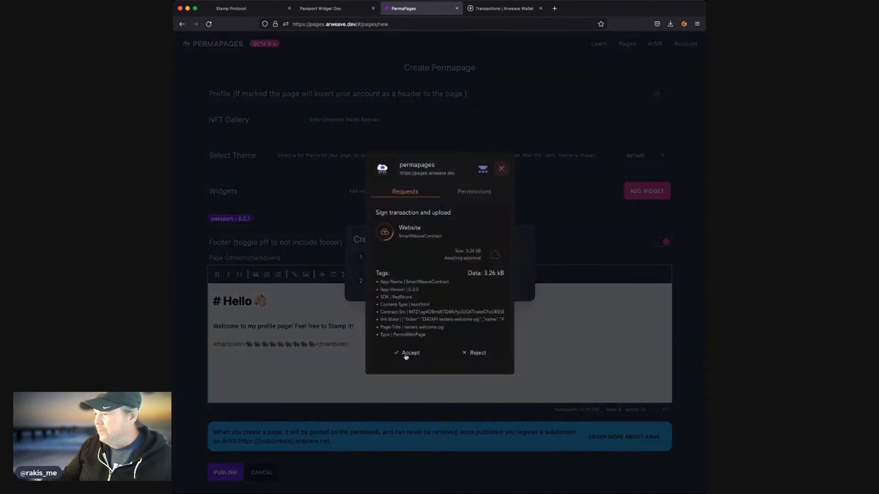
left_click(402, 357)
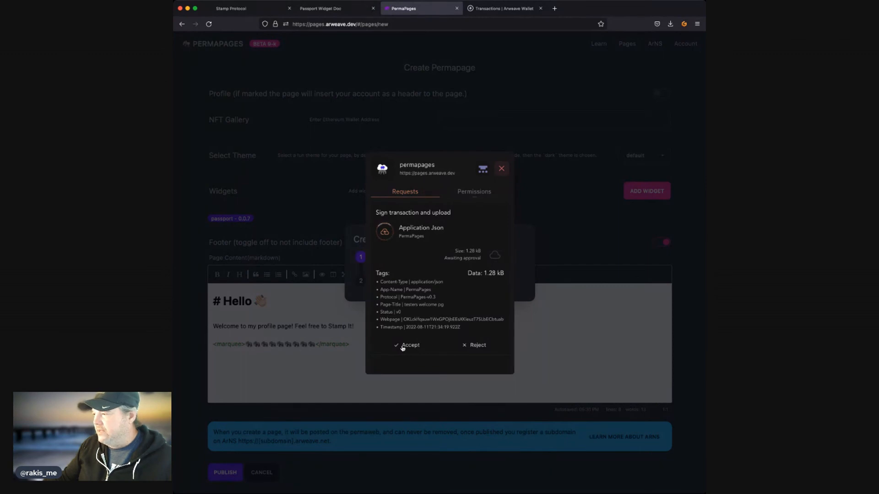
left_click(405, 346)
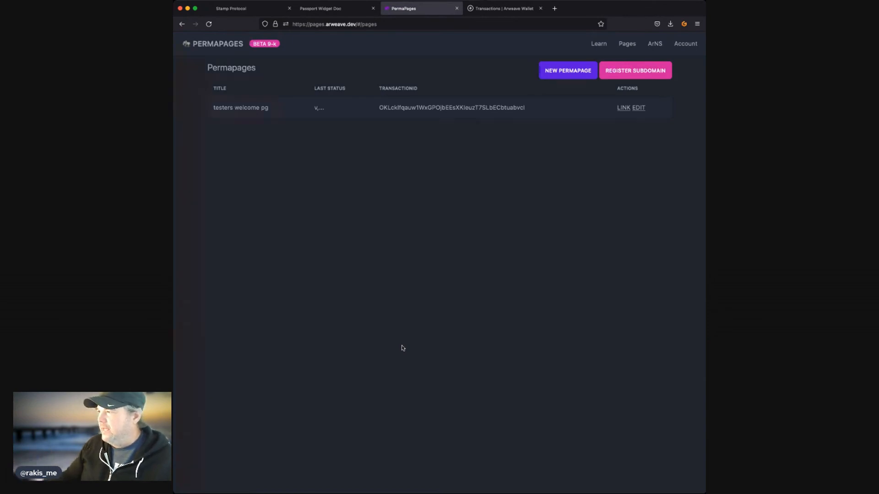
Open the published testers welcome pg page and try to stamp it, connecting with the Arweave.app wallet
left_click(623, 108)
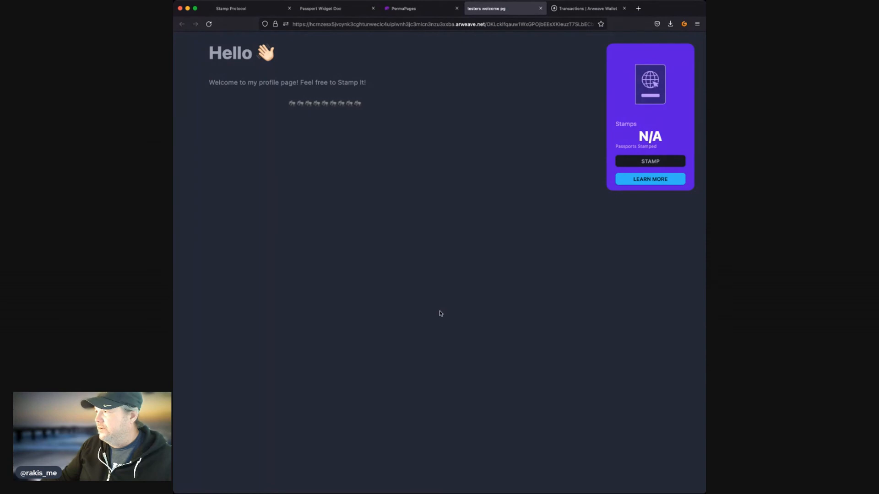
left_click(658, 163)
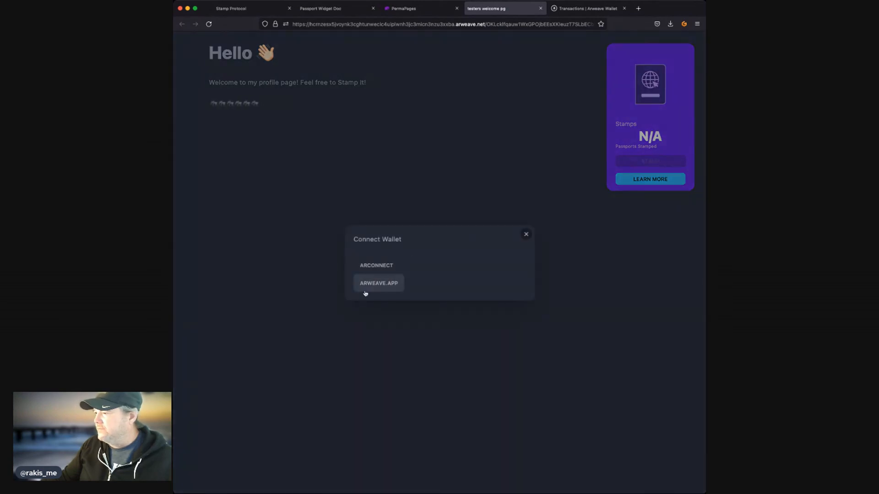
left_click(377, 284)
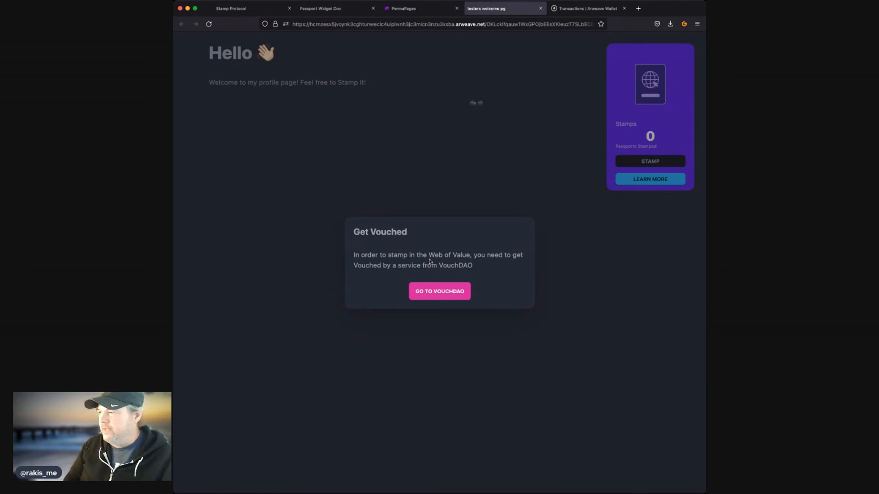
Go to VouchDAO and open its service for getting users vouched
left_click(438, 292)
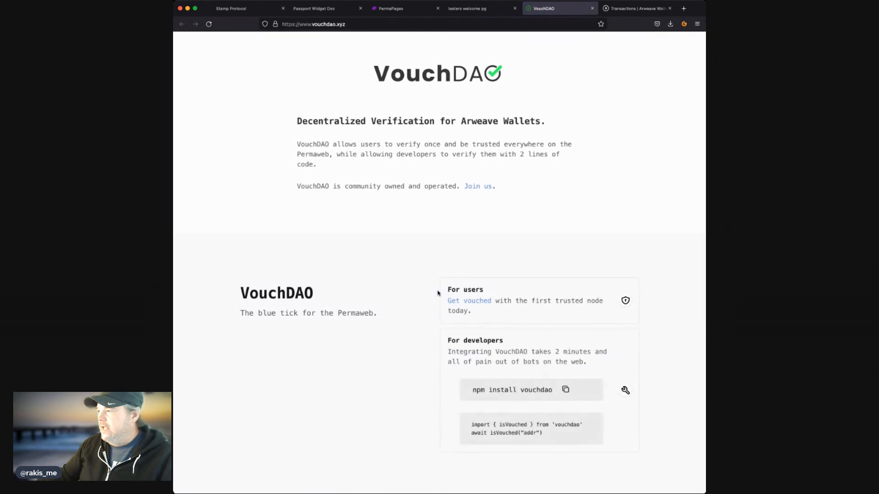
left_click(464, 301)
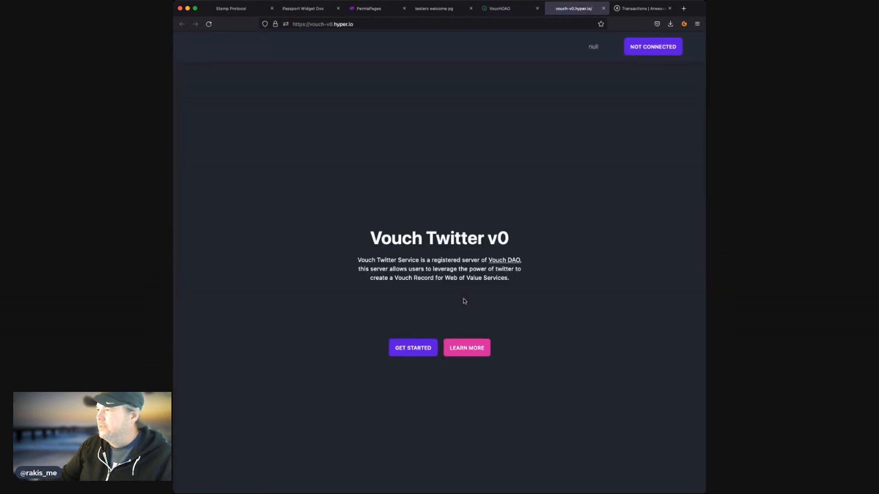
Open twitter.com in a new browser tab and switch to the other Twitter account
left_click(684, 9)
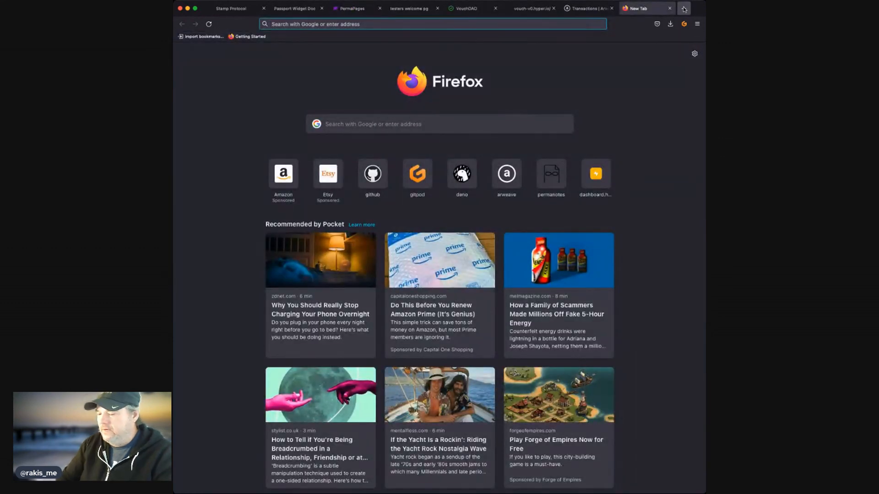
type("twitter.com/")
key("Return")
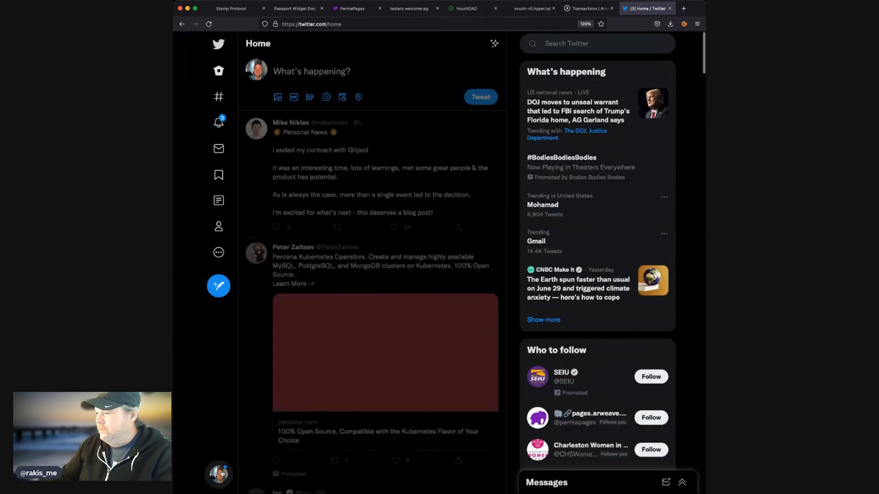
left_click(219, 474)
left_click(230, 367)
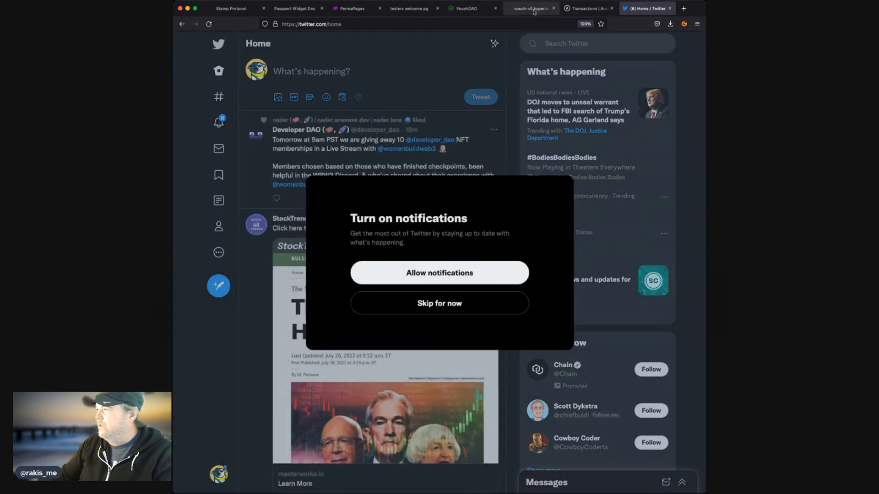
Return to the Vouch Twitter service, get started and connect the Arweave.app wallet
left_click(533, 10)
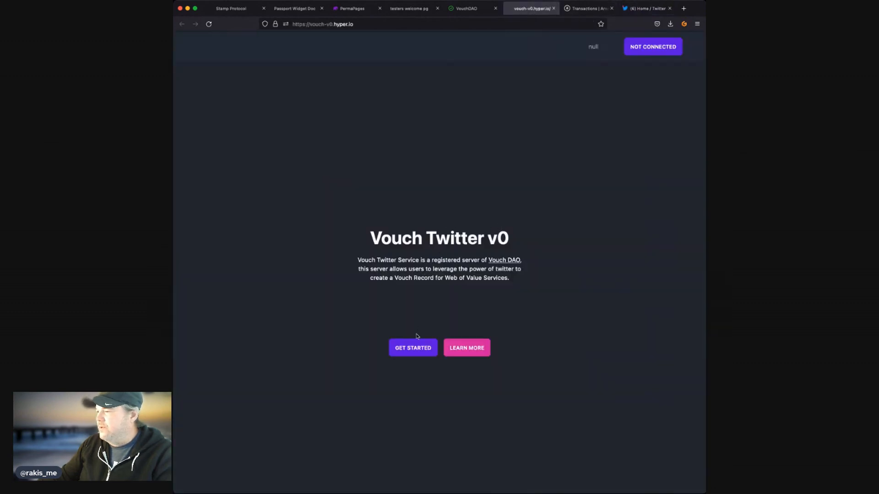
left_click(409, 349)
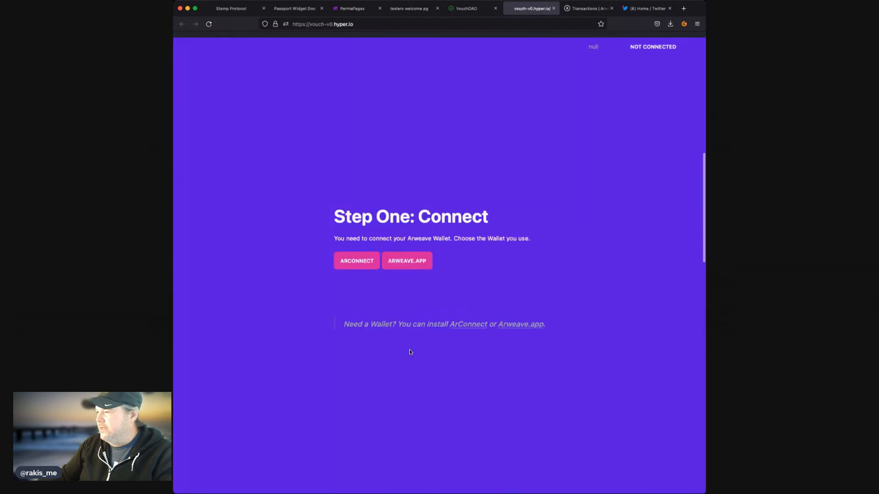
left_click(395, 262)
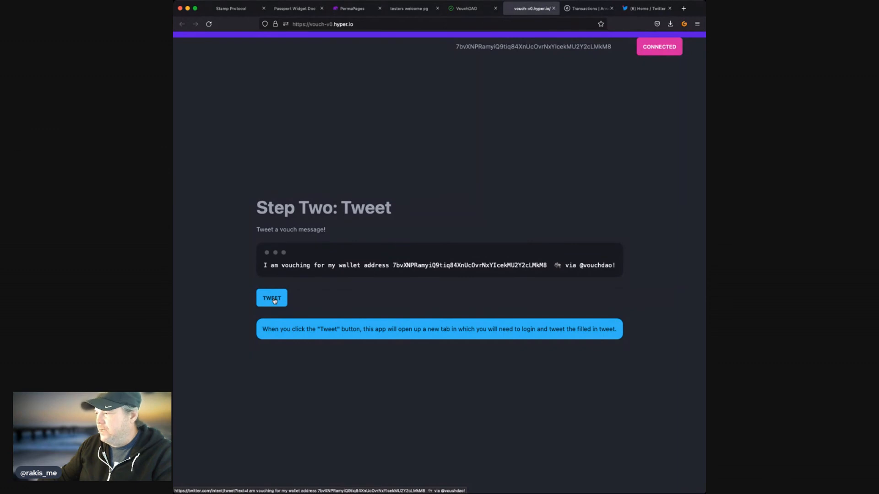
Post the prefilled vouch message for the wallet as a tweet and submit the vouch request for processing
left_click(274, 301)
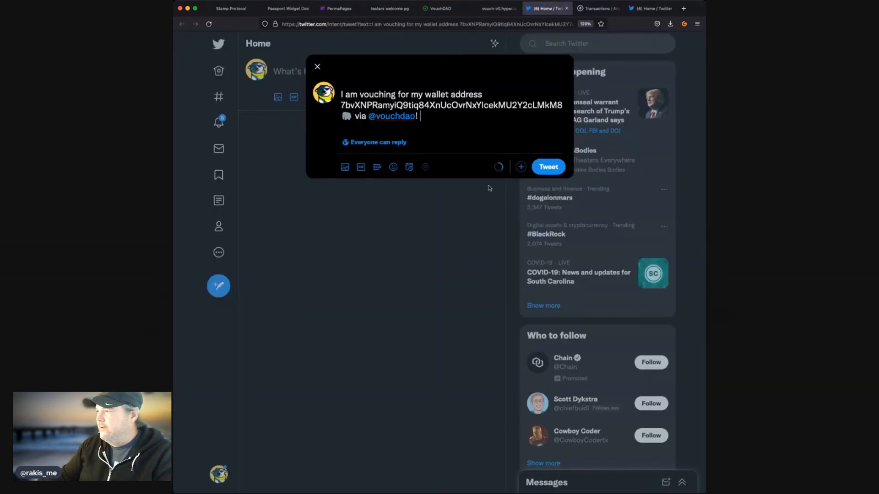
left_click(541, 166)
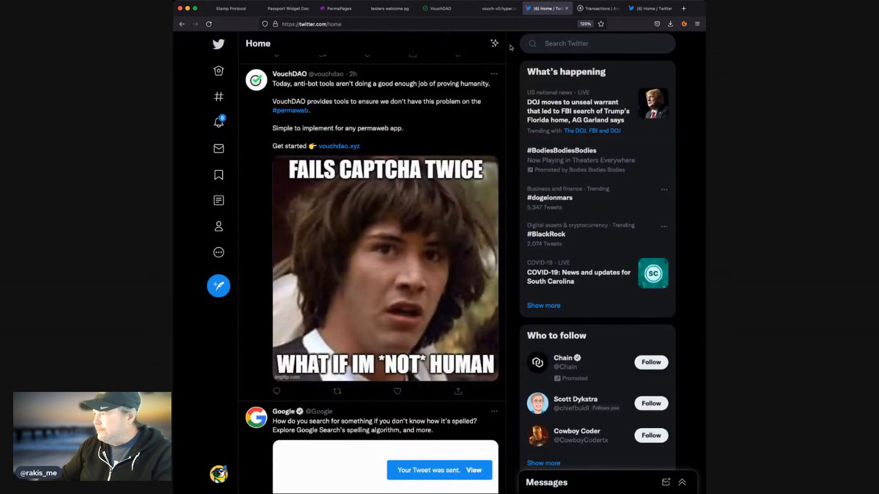
left_click(567, 9)
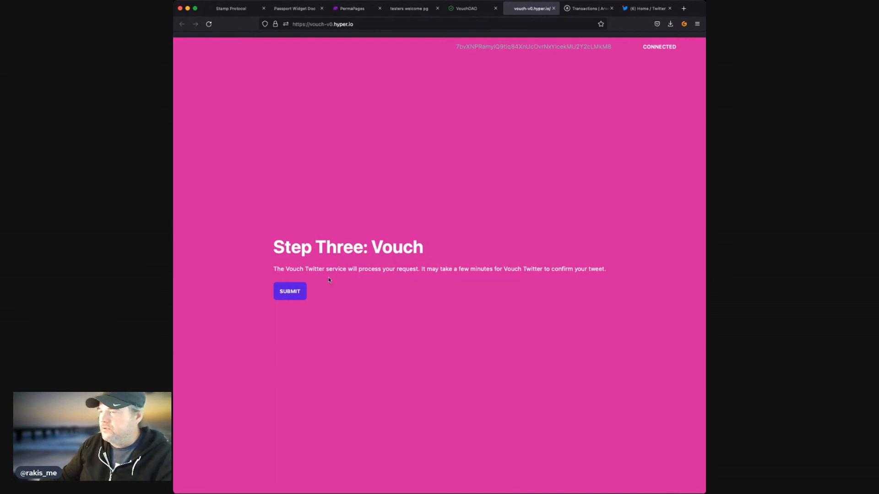
left_click(287, 294)
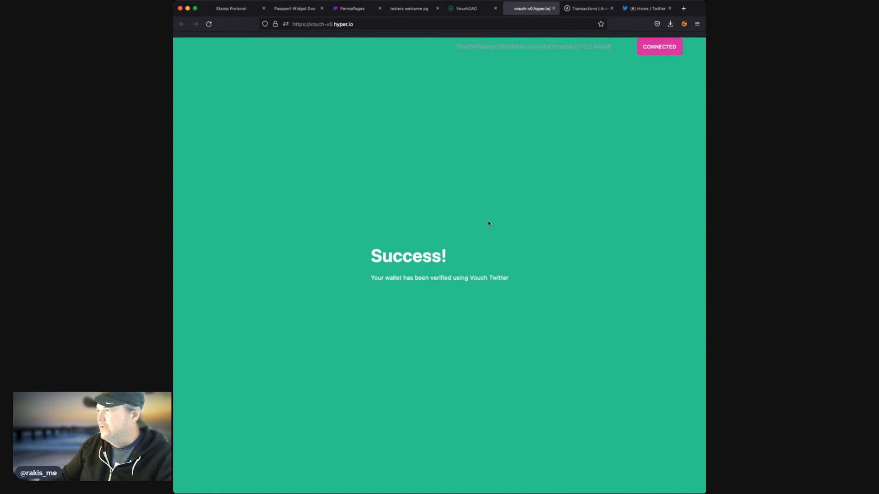
Return to the published testers welcome pg page, stamp it and accept the stamp transaction for signing
left_click(411, 9)
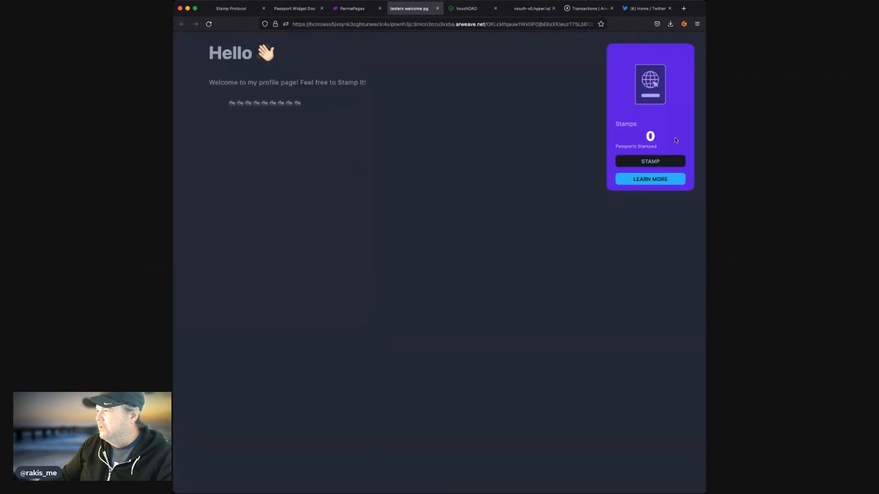
left_click(639, 165)
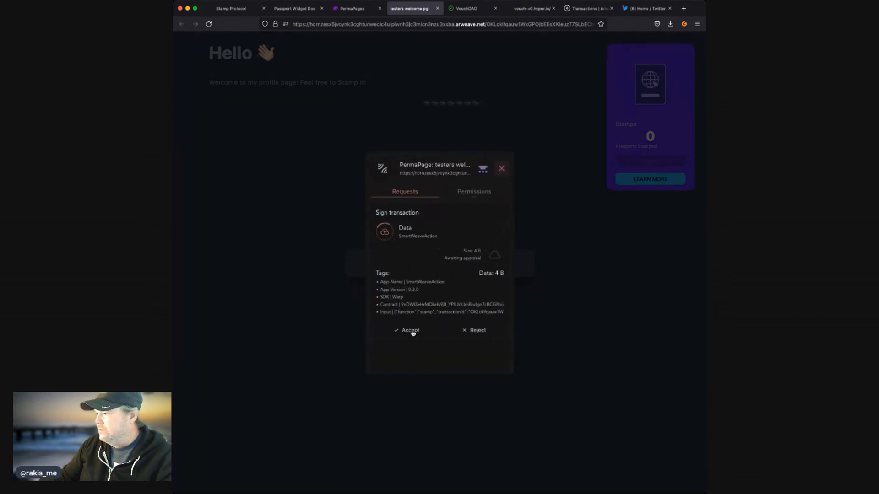
left_click(410, 331)
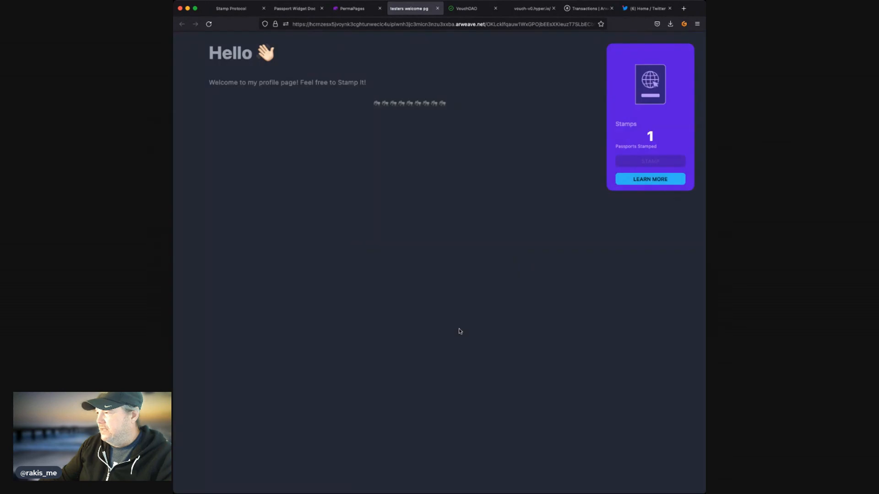